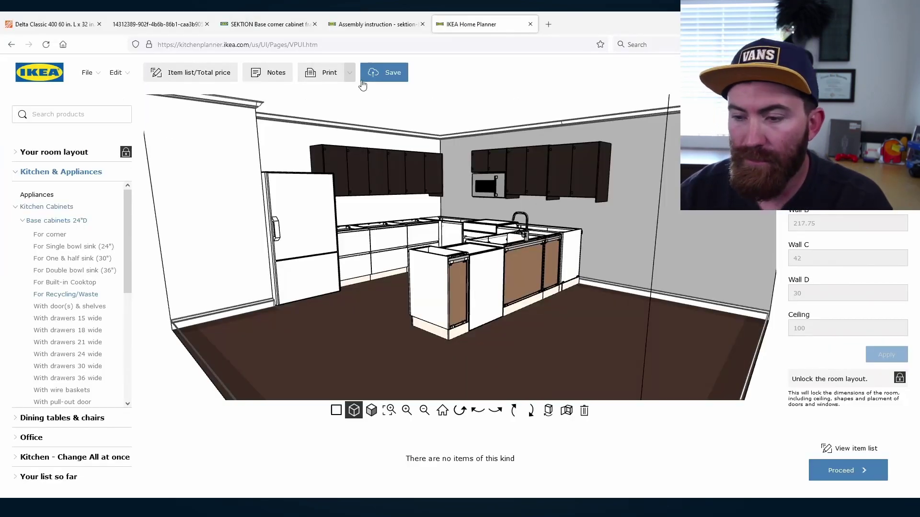
Save the kitchen design under the name "modcabin actual" and dismiss the save confirmation.
click(384, 73)
text(modcabin a)
key(Return)
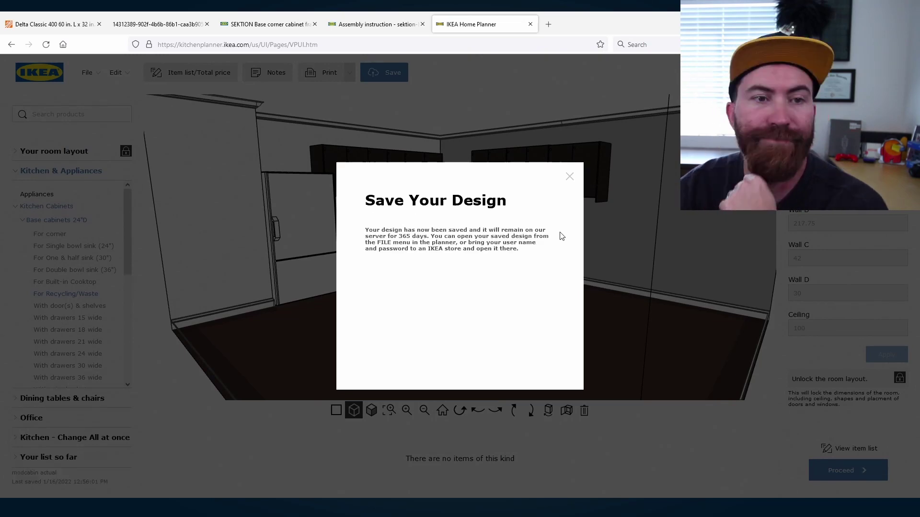
click(570, 176)
Close the planner and assembly instruction pages, search IKEA for malm, and examine the MALM high bed frame in gray stained.
key(ctrl+w)
key(ctrl+w)
text(malm)
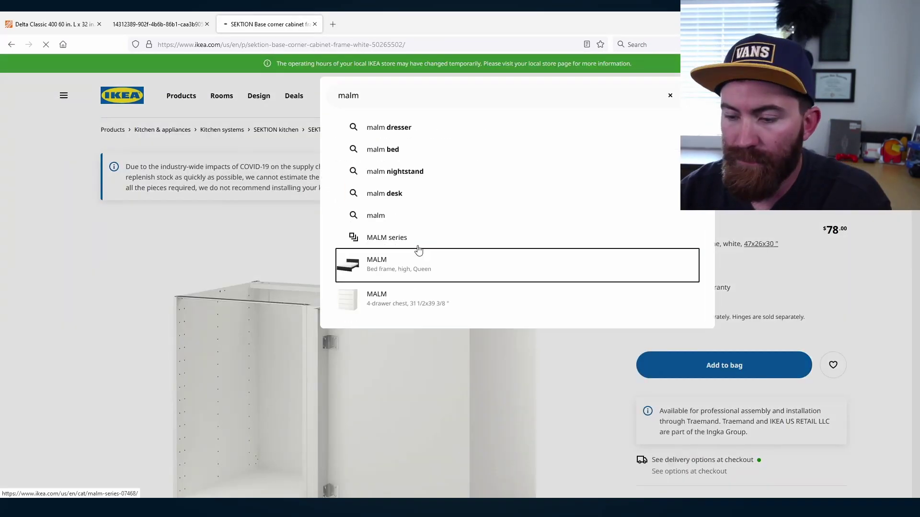
click(417, 261)
click(669, 268)
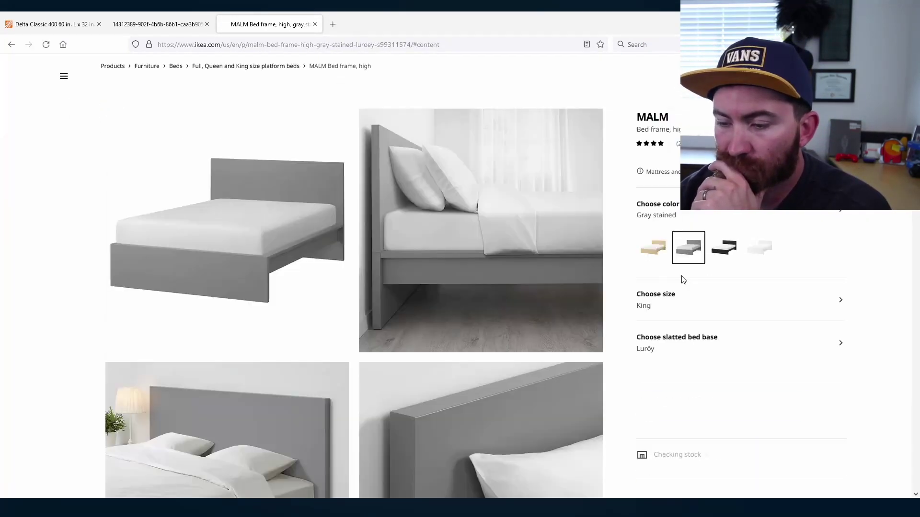
scroll(427, 267, down, 6)
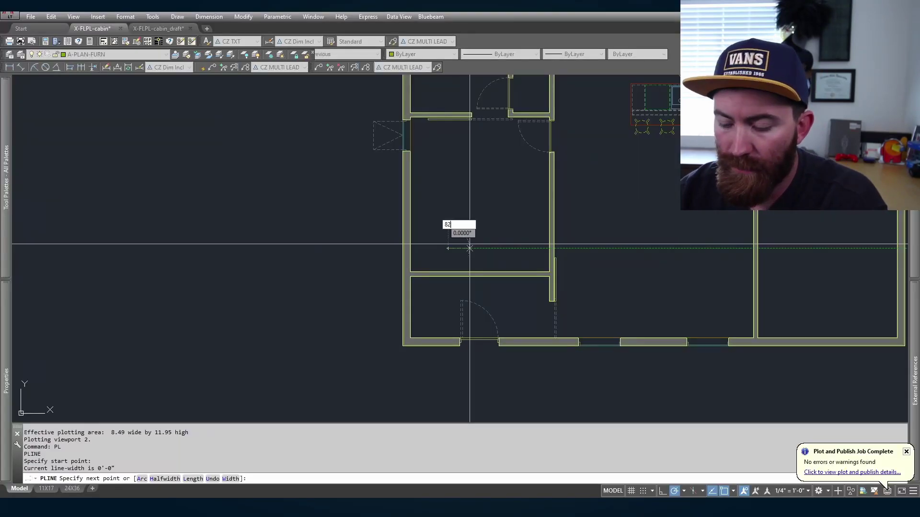
In the AutoCAD floor plan, close the polyline outline of the bed in the lower-left bedroom and move it.
text(c)
key(Return)
text(m)
key(Return)
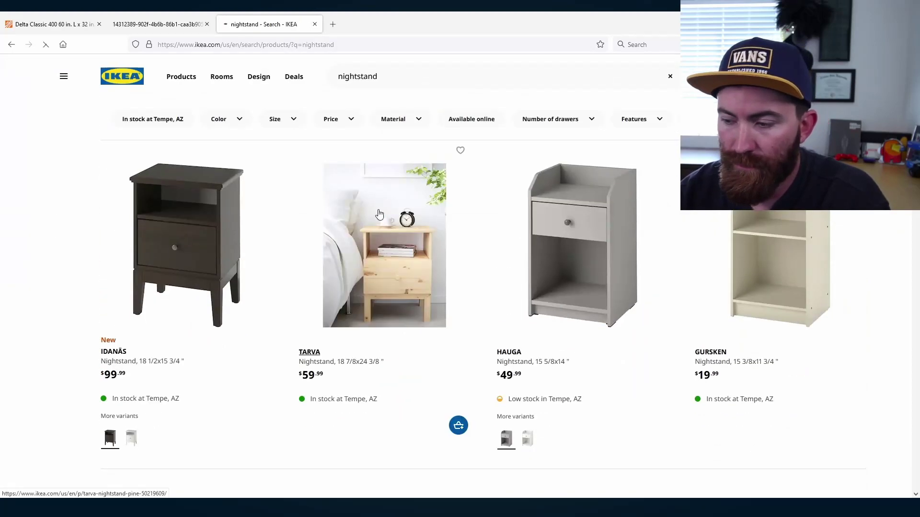
Open the TARVA nightstand from the IKEA nightstand results and look up its dimensions.
click(379, 213)
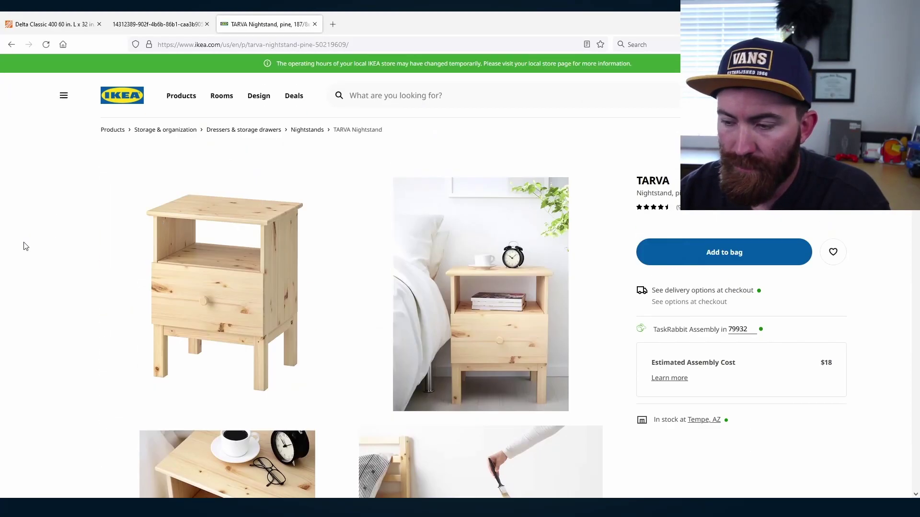
scroll(131, 307, down, 10)
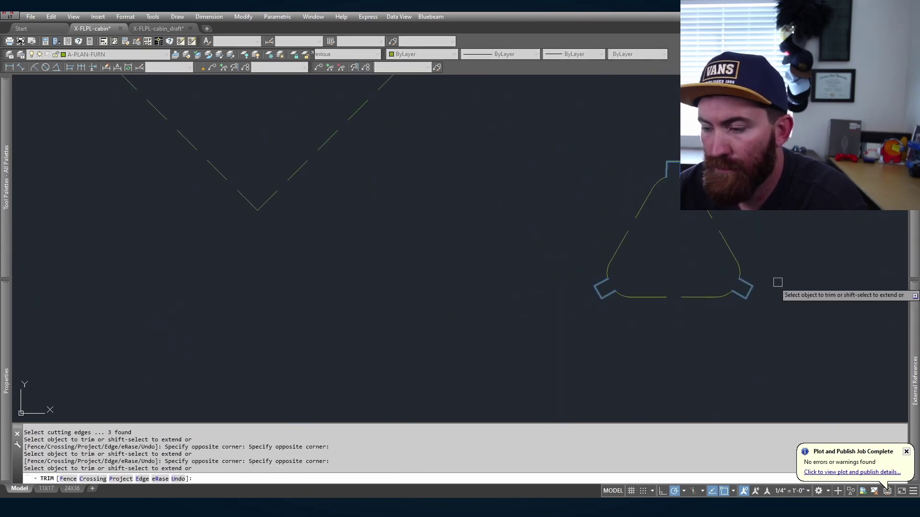
Trim the overlapping lines of the triangular stool in the AutoCAD drawing, using its three legs as cutting edges.
click(781, 205)
click(546, 302)
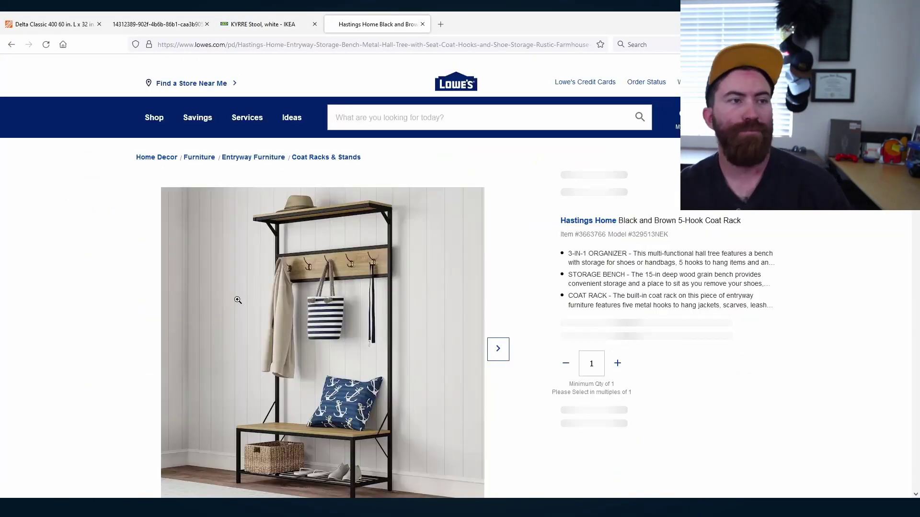
Check the Hastings Home 5-hook coat rack on the Lowe's page, then start a polyline in the floor plan's entry area.
scroll(238, 300, down, 5)
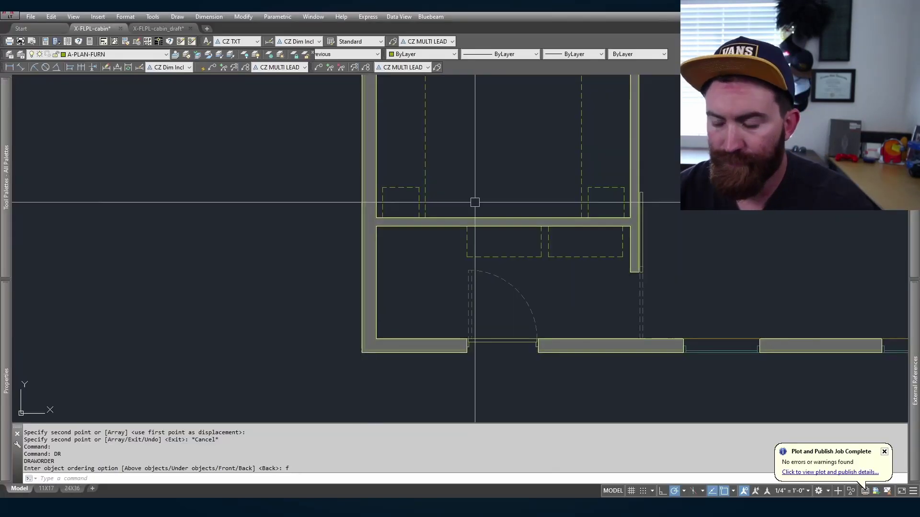
scroll(448, 262, up, 3)
text(pl)
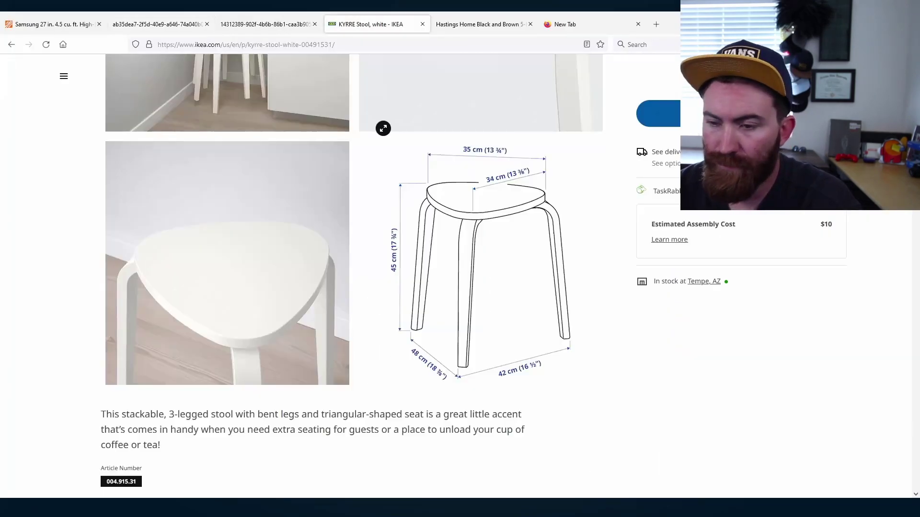
Find the golden brown MORABO 4-seat sectional on IKEA, examine its measurements, and return to the X-FLPL-cabin drawing.
scroll(460, 276, up, 10)
click(64, 95)
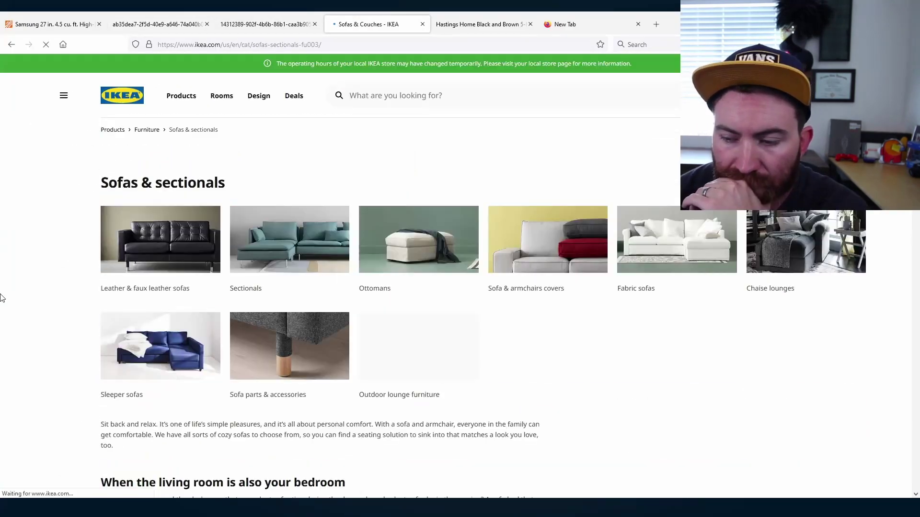
click(119, 288)
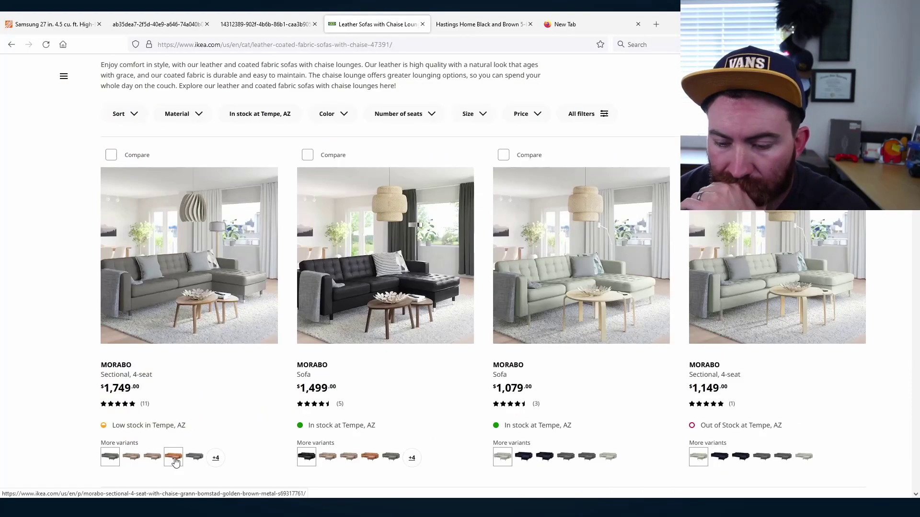
click(175, 462)
scroll(10, 376, down, 10)
click(147, 327)
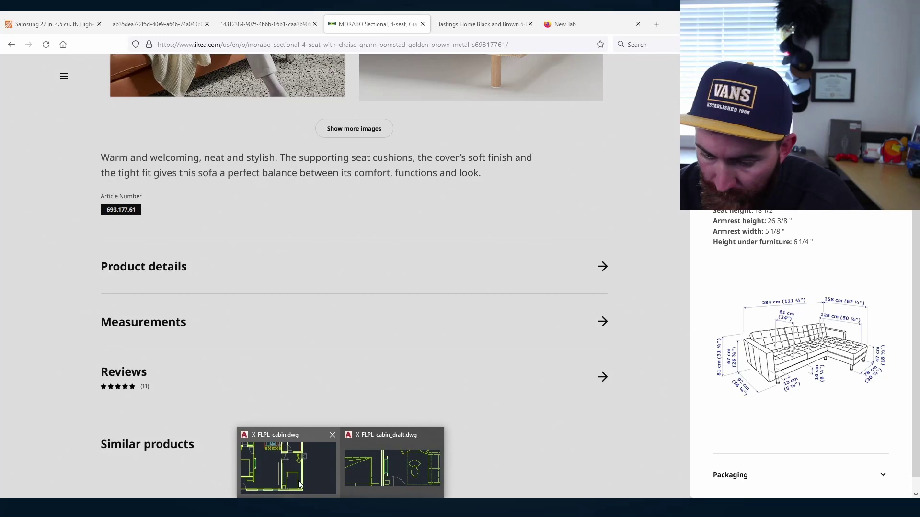
click(283, 462)
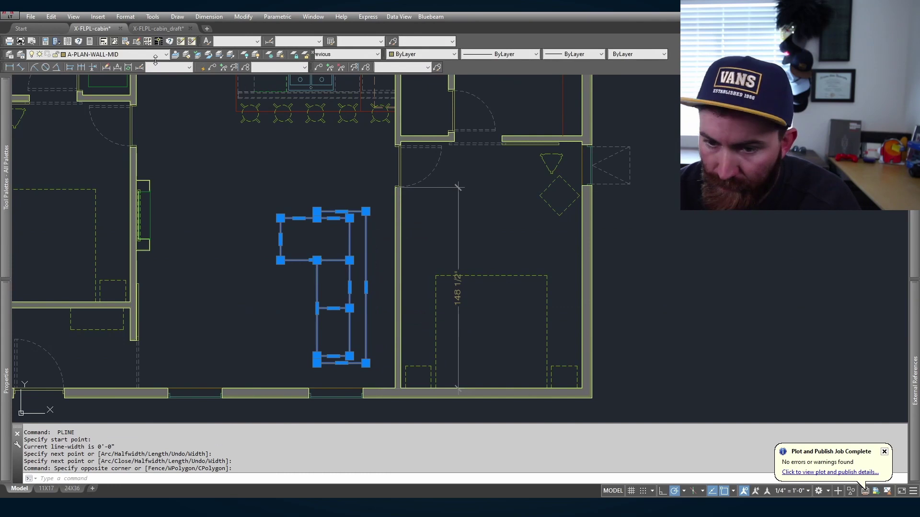
Turn the selected sofa outline into a block named "ikeamorabo sofa" and save the edits made to the block.
text(b)
key(Return)
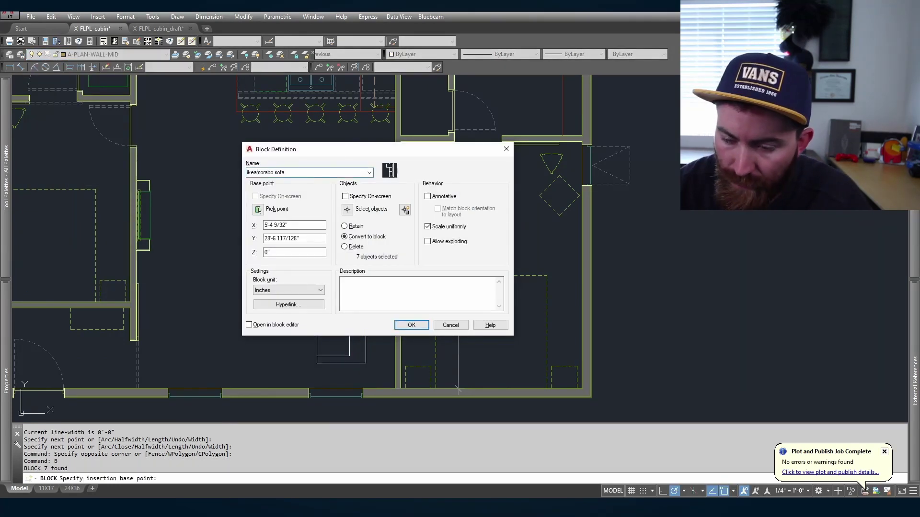
key(Return)
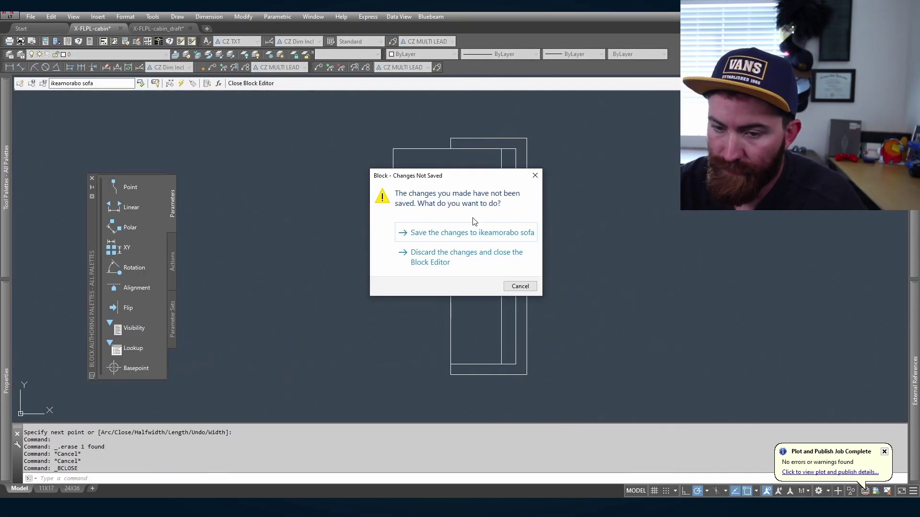
click(467, 252)
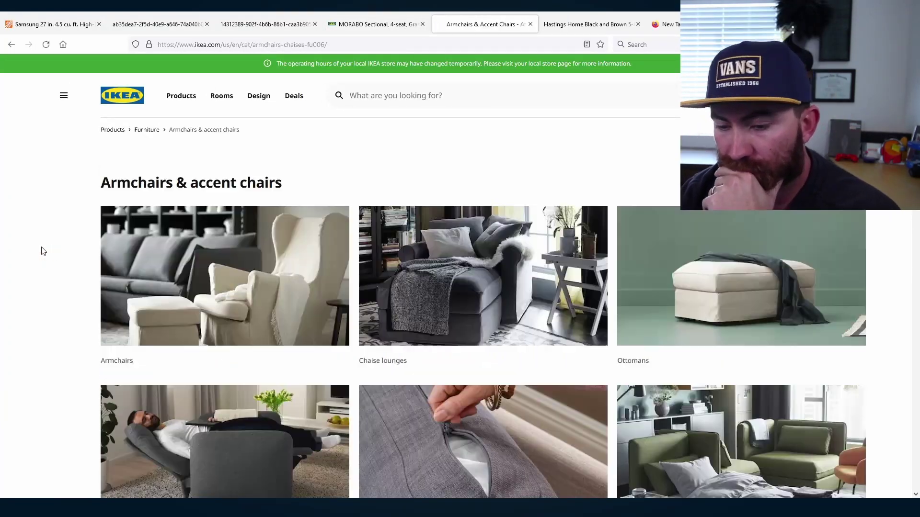
Compare IKEA's leather and fabric armchairs and examine the dimension drawing of the dark gray VEDBO armchair.
scroll(43, 251, down, 10)
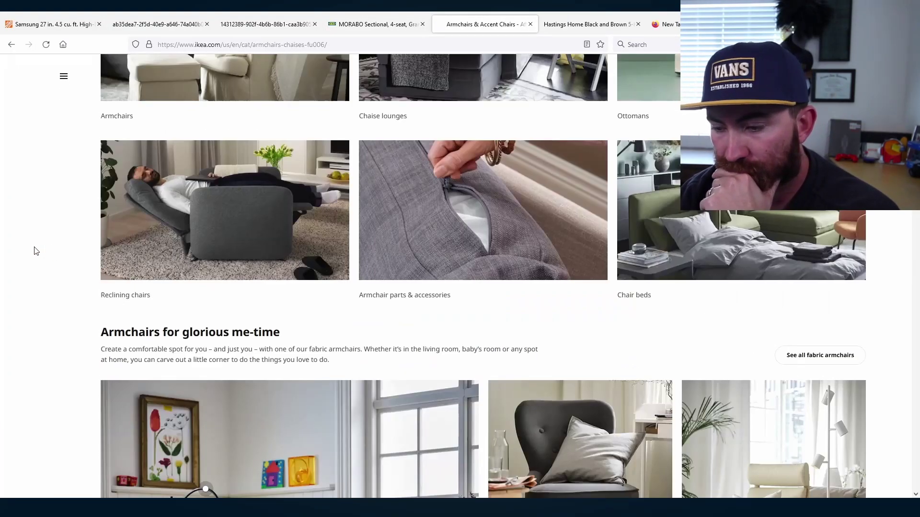
scroll(38, 234, up, 5)
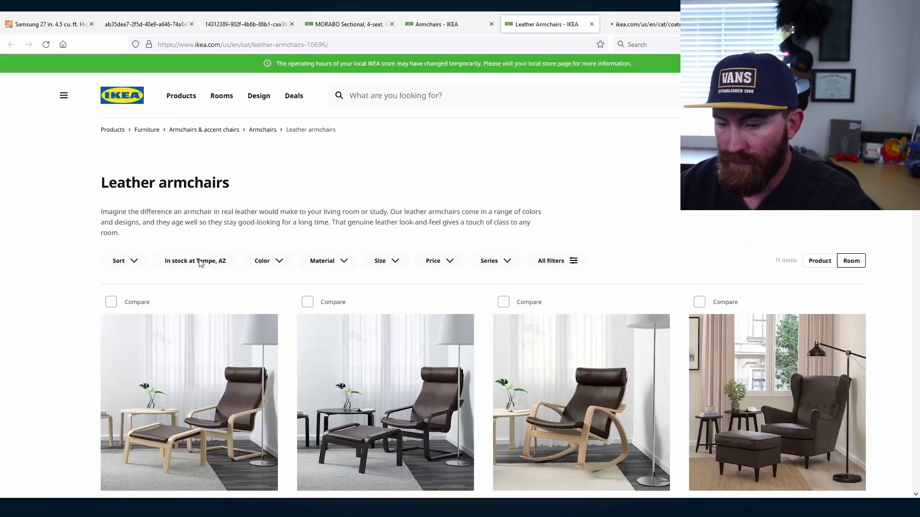
scroll(9, 282, down, 9)
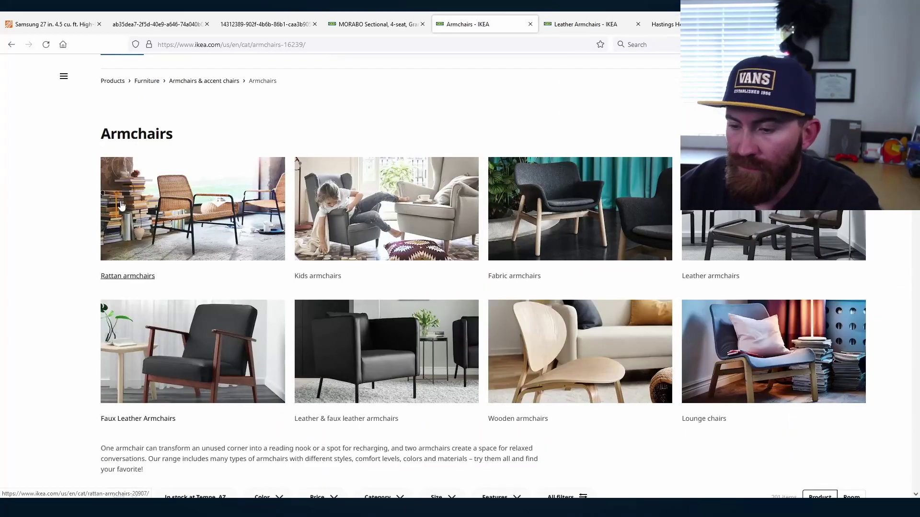
click(551, 211)
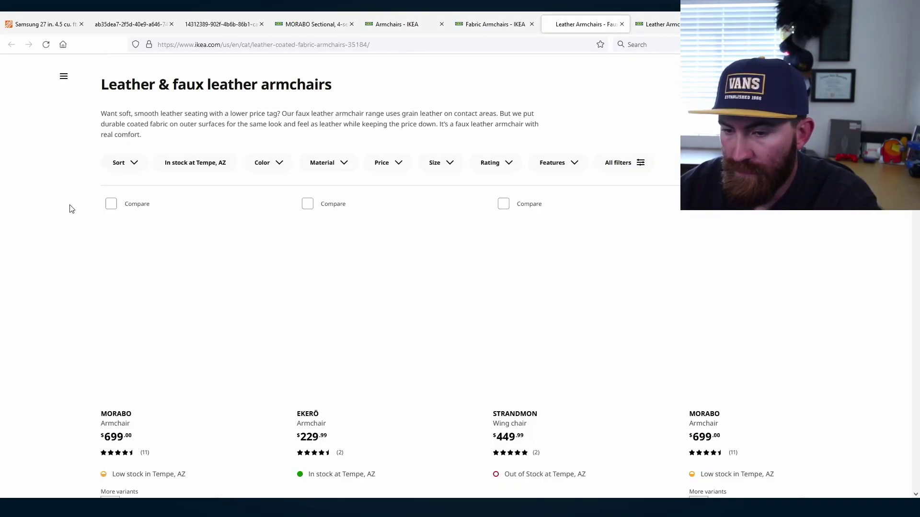
scroll(24, 309, down, 1)
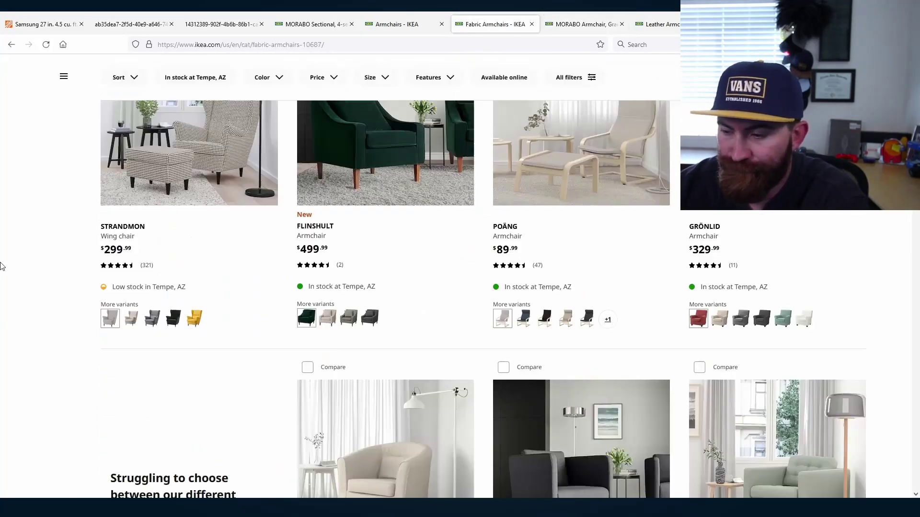
scroll(1, 266, down, 4)
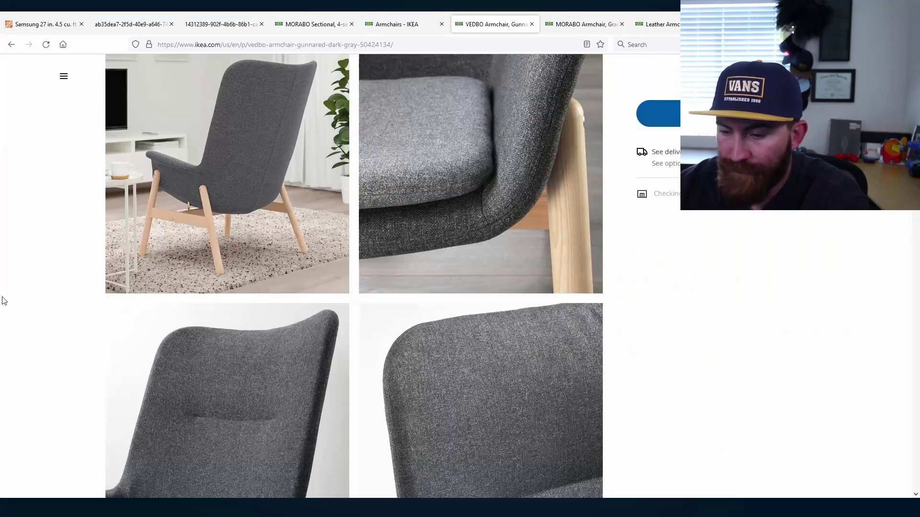
scroll(2, 297, down, 8)
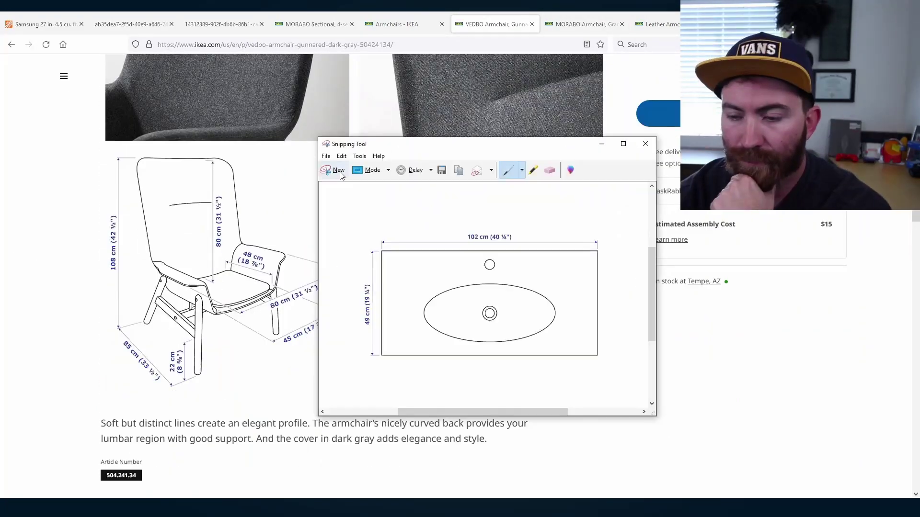
Draw the VEDBO armchair's plan outline beside its reference image with polylines, using an 18-inch segment.
text(PL)
key(Return)
text(18)
key(Return)
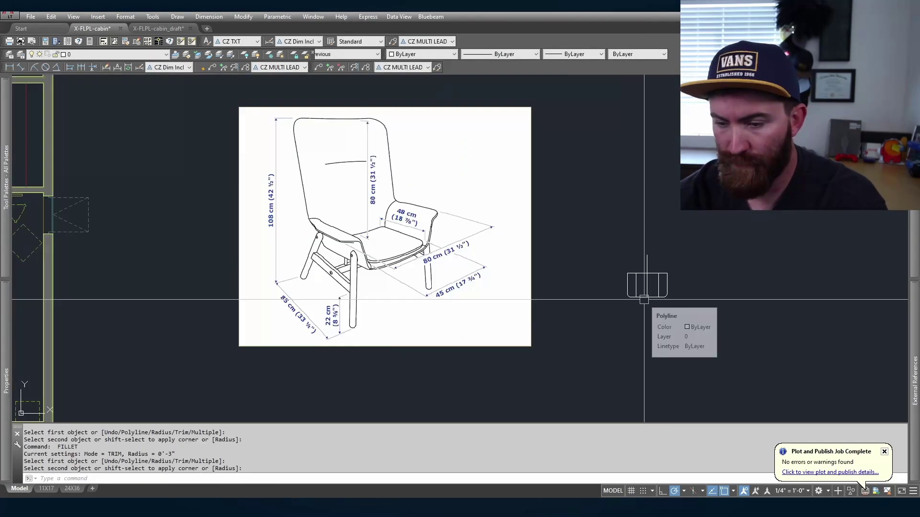
scroll(641, 268, up, 2)
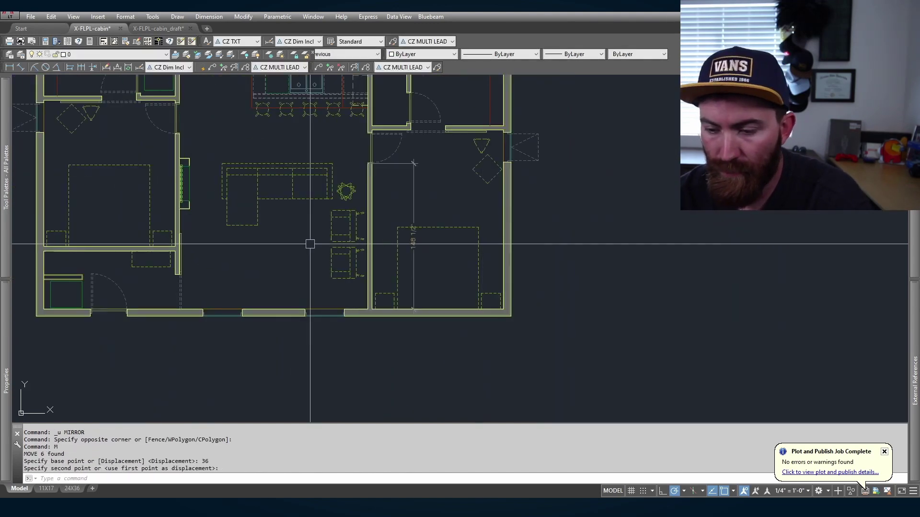
Undo the last living room furniture move and arrange the two armchairs at an angle along the lower window wall.
key(ctrl+z)
key(ctrl+z)
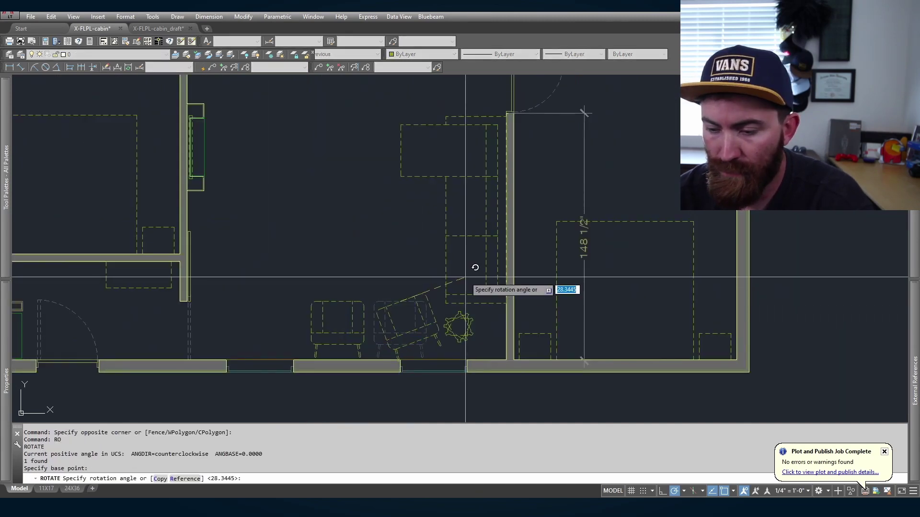
scroll(382, 272, down, 5)
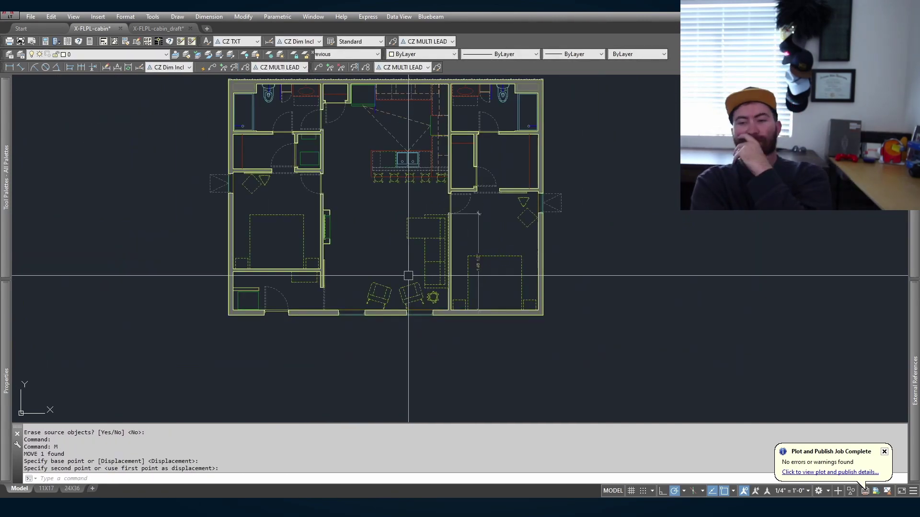
scroll(568, 221, up, 5)
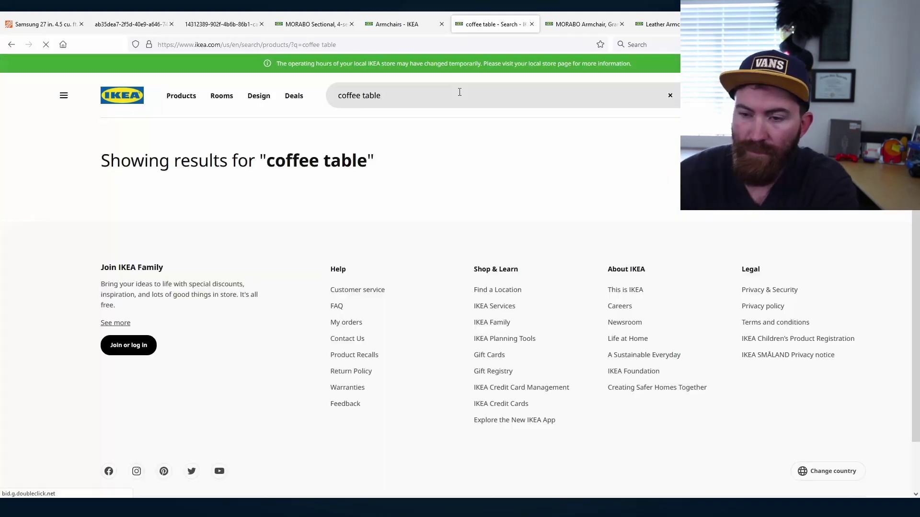
Look through IKEA's coffee table search results for a suitable table.
scroll(29, 288, down, 10)
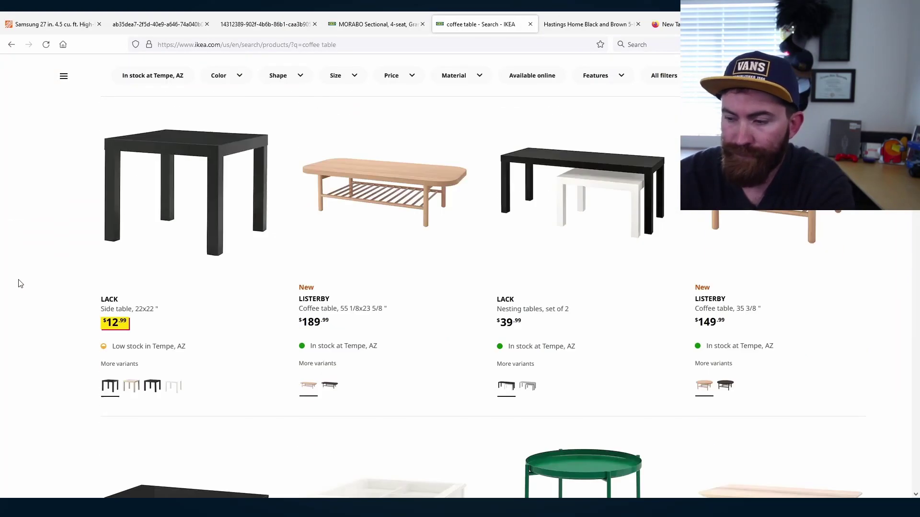
scroll(21, 284, down, 10)
scroll(21, 293, up, 15)
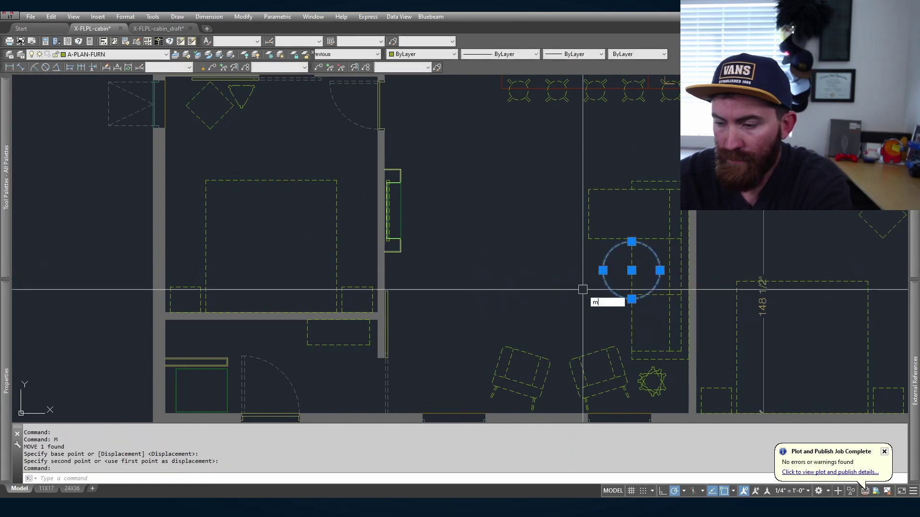
Move the round coffee table in the floor plan to the open floor between the sofa and the armchairs.
text(m)
key(Return)
click(417, 232)
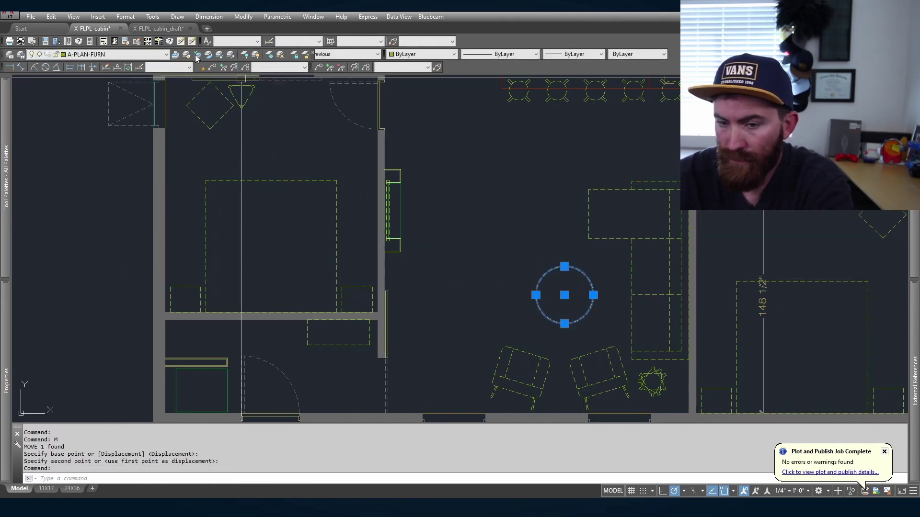
Make A-PLAN-PATT the current layer for the rug outline in the living room.
click(197, 55)
click(115, 54)
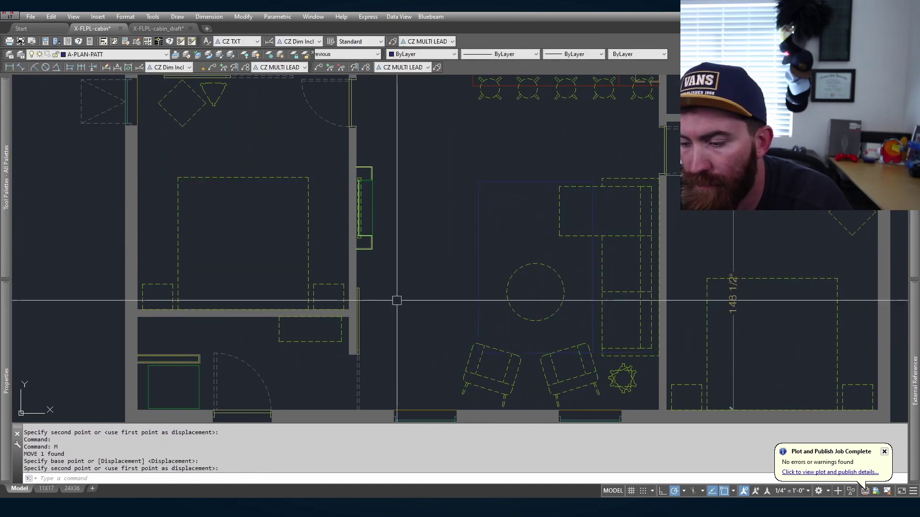
Create a layer named A-PLAN-FURN-LOW and assign it the Gray Fill 40% plot style.
click(104, 54)
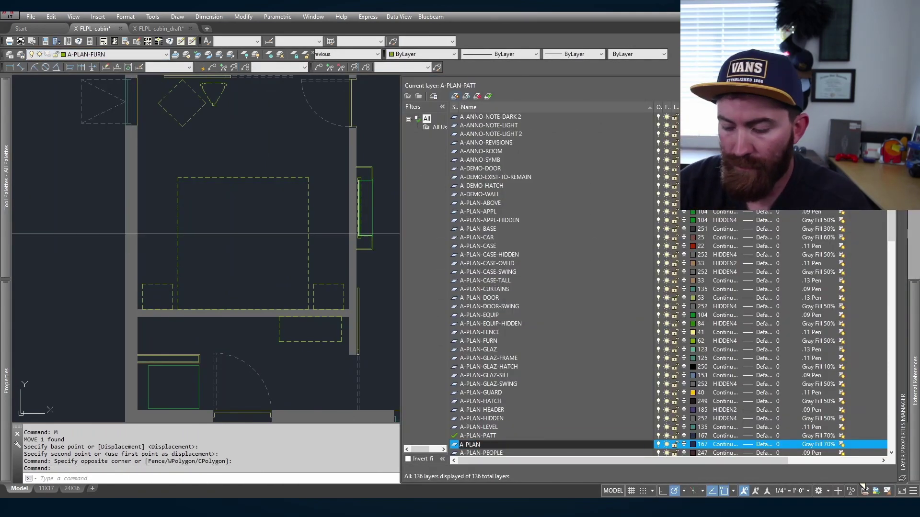
click(818, 444)
double_click(422, 196)
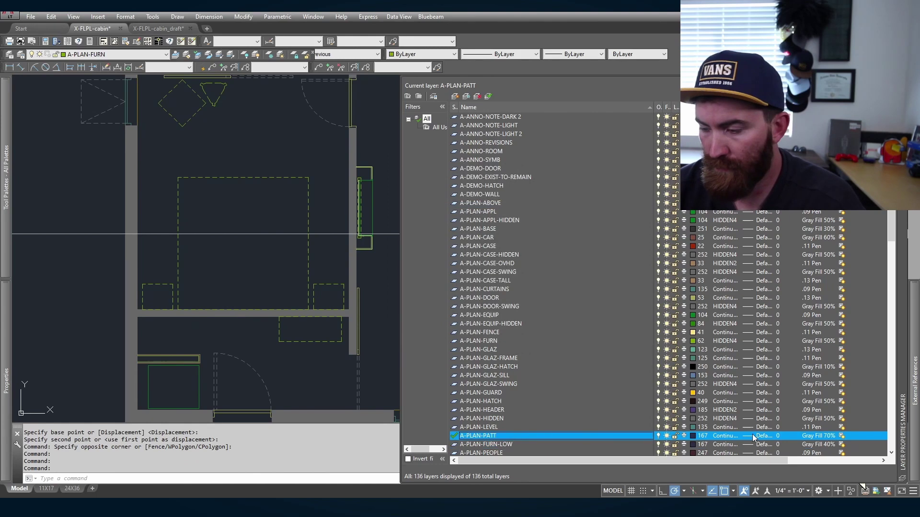
Set the A-PLAN-FURN-LOW layer's linetype to HIDDEN4 and choose its layer color.
click(725, 436)
click(438, 305)
click(498, 445)
scroll(499, 444, down, 2)
click(725, 393)
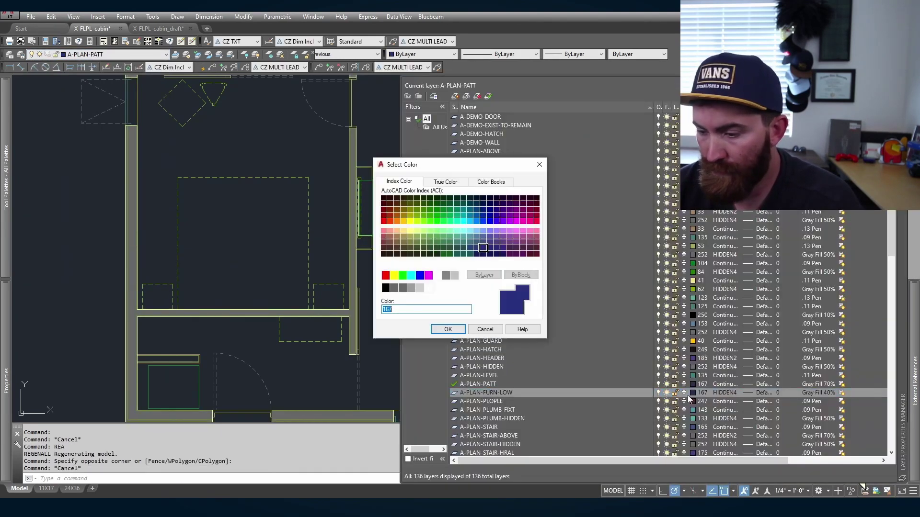
click(444, 329)
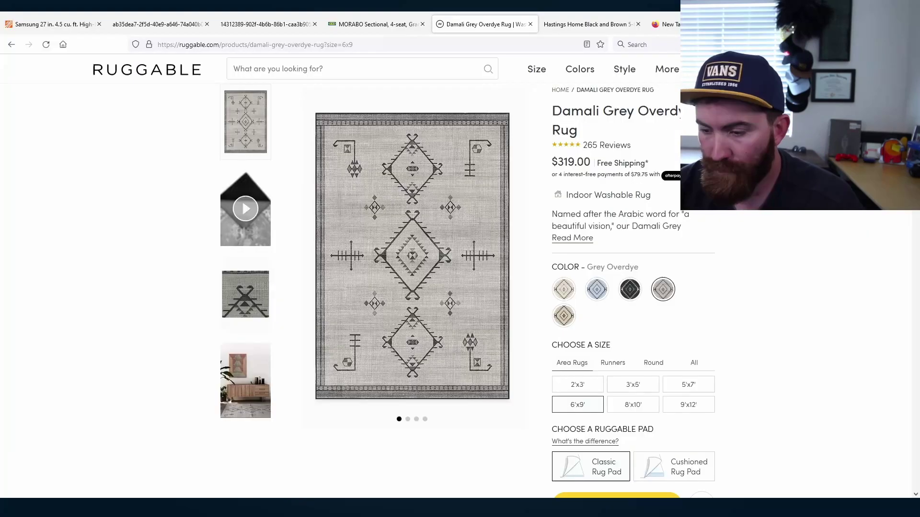
Move the rug outline in the living room by a distance of 2, using the sofa as reference.
click(288, 462)
key(Escape)
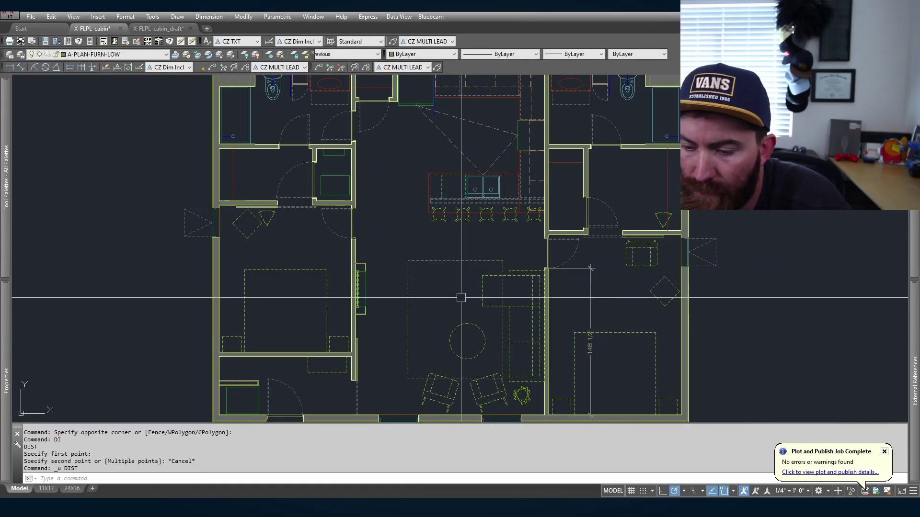
click(407, 364)
text(m)
key(Return)
click(514, 257)
scroll(538, 263, up, 4)
text(2)
key(Return)
Move the same rug outline a second time, entering 2 as the displacement.
key(m)
key(Return)
text(2)
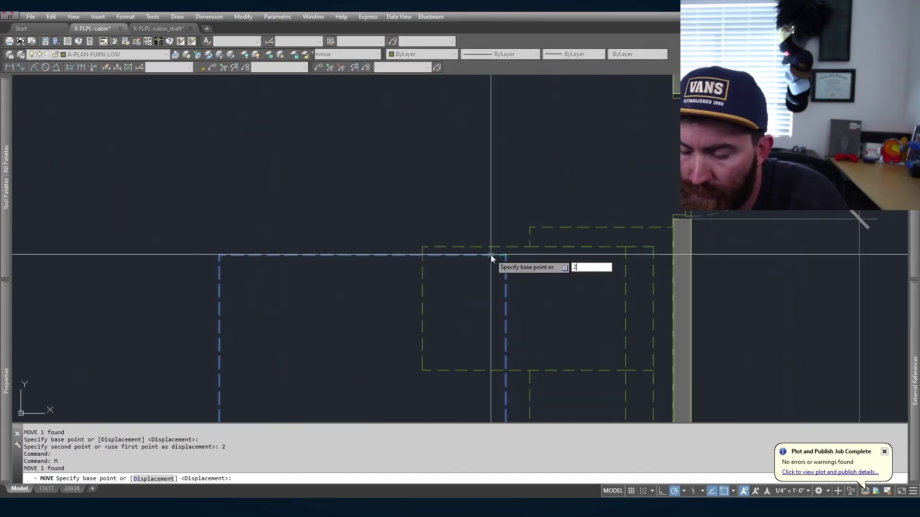
key(Return)
scroll(551, 247, down, 5)
key(Return)
scroll(386, 249, down, 2)
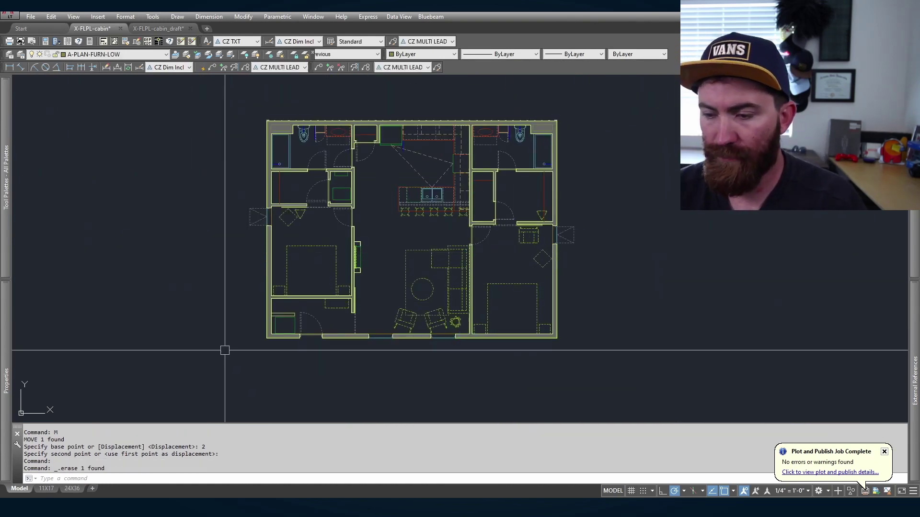
Save the drawing and plot the cabin floor plan to PDF to review the furniture linework in Bluebeam.
key(ctrl+s)
key(ctrl+p)
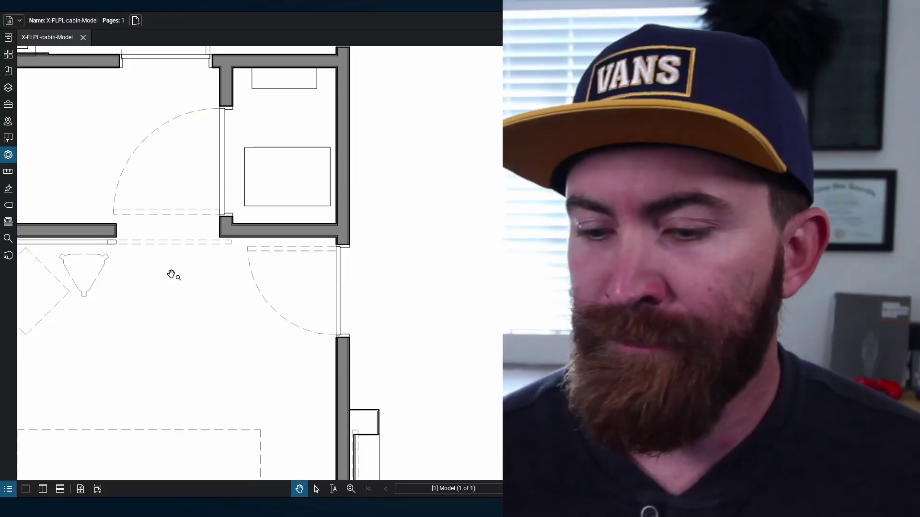
scroll(188, 273, down, 5)
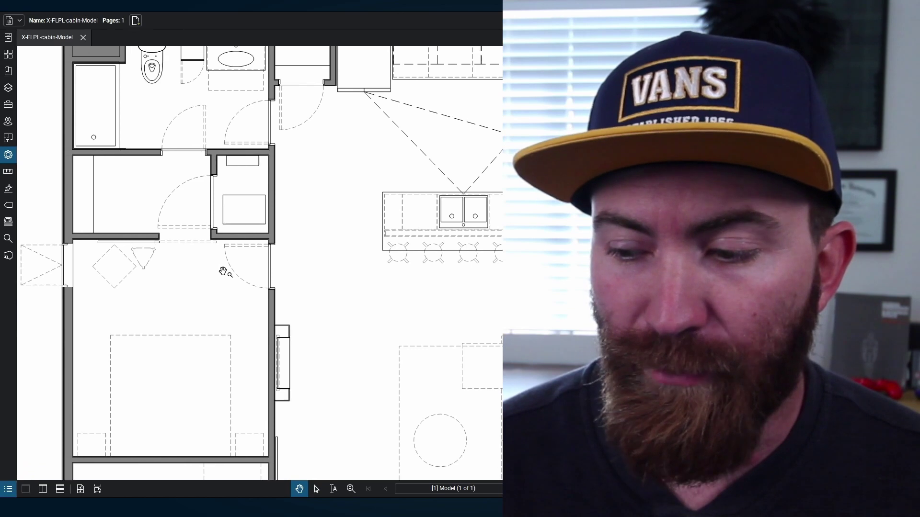